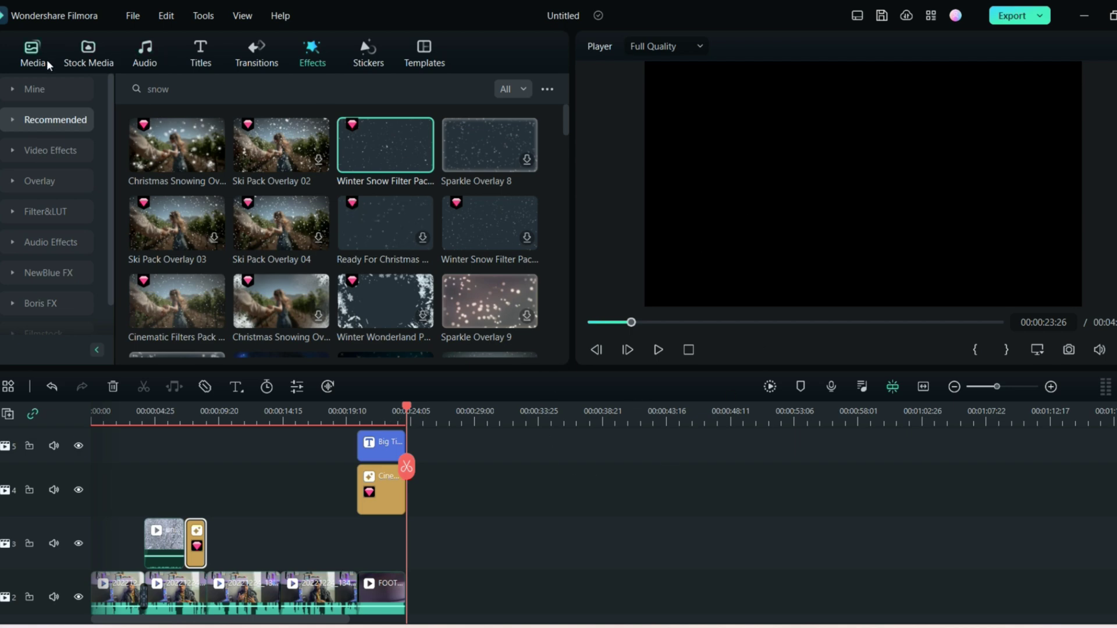
- Search Pexels stock footage for 'snow' and add the snowy forest HD clip to the timeline
click(74, 59)
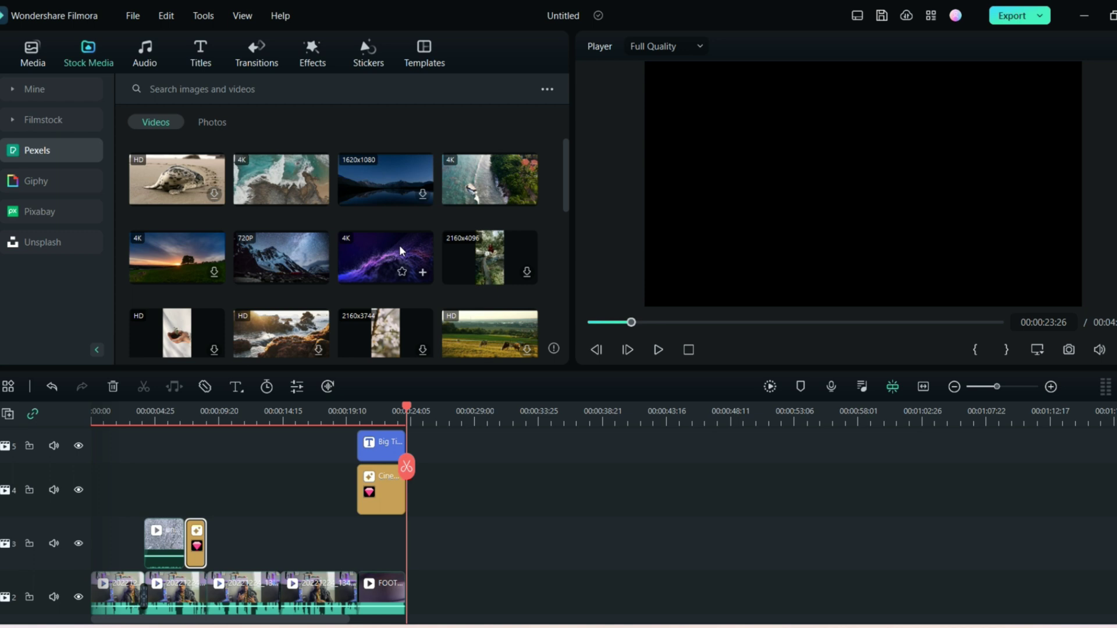
click(269, 98)
text(sno)
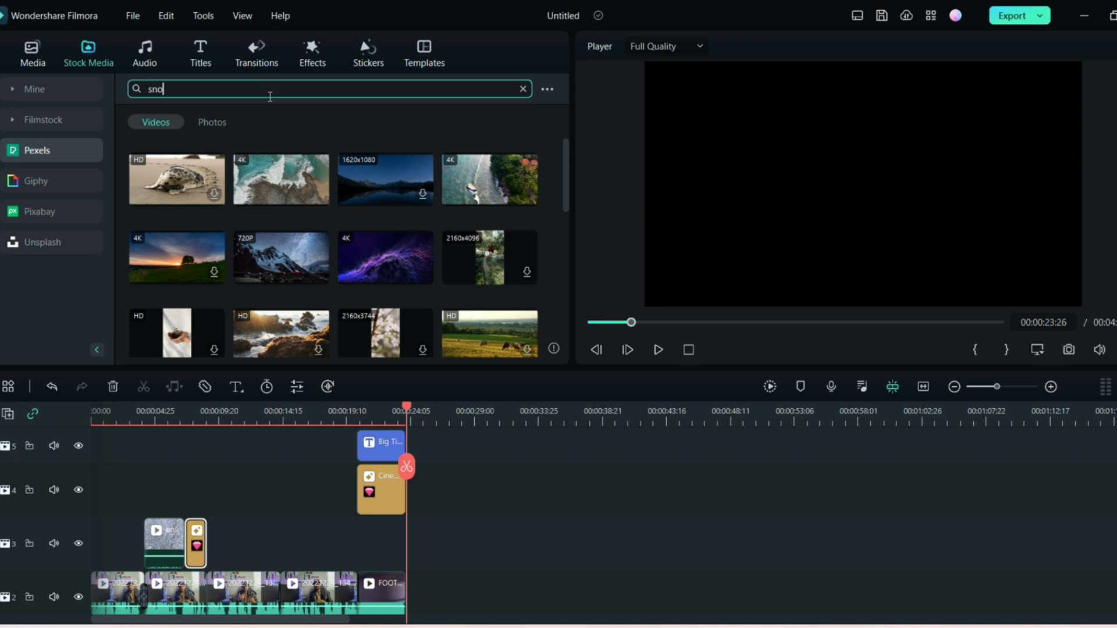
text(w)
key(Return)
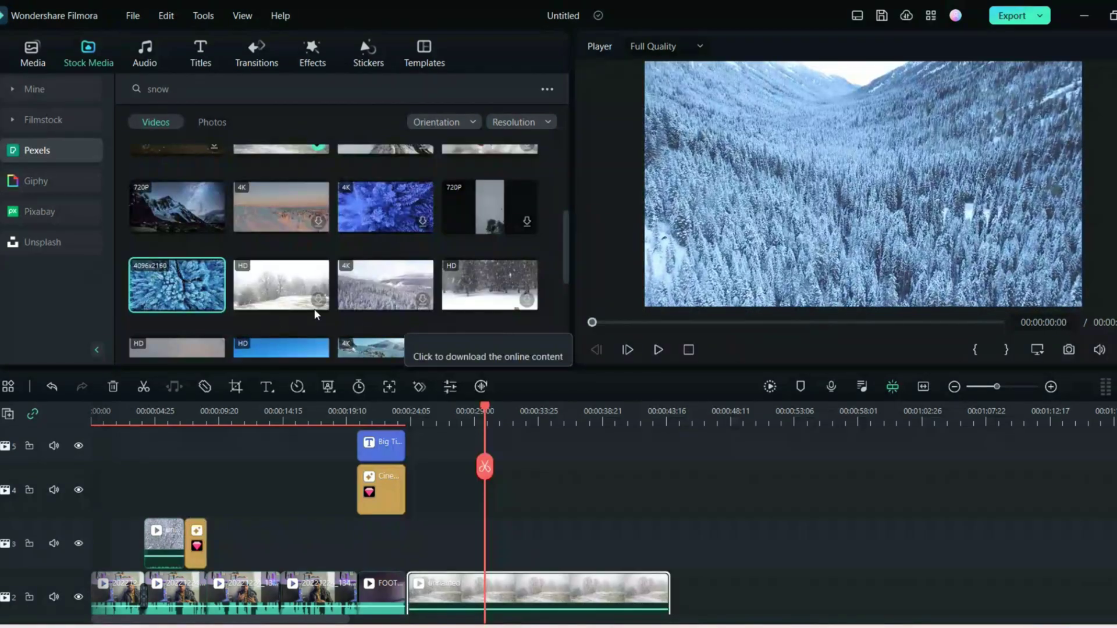
mouse_move(490, 285)
mouse_down()
mouse_move(436, 552)
mouse_move(421, 550)
mouse_up()
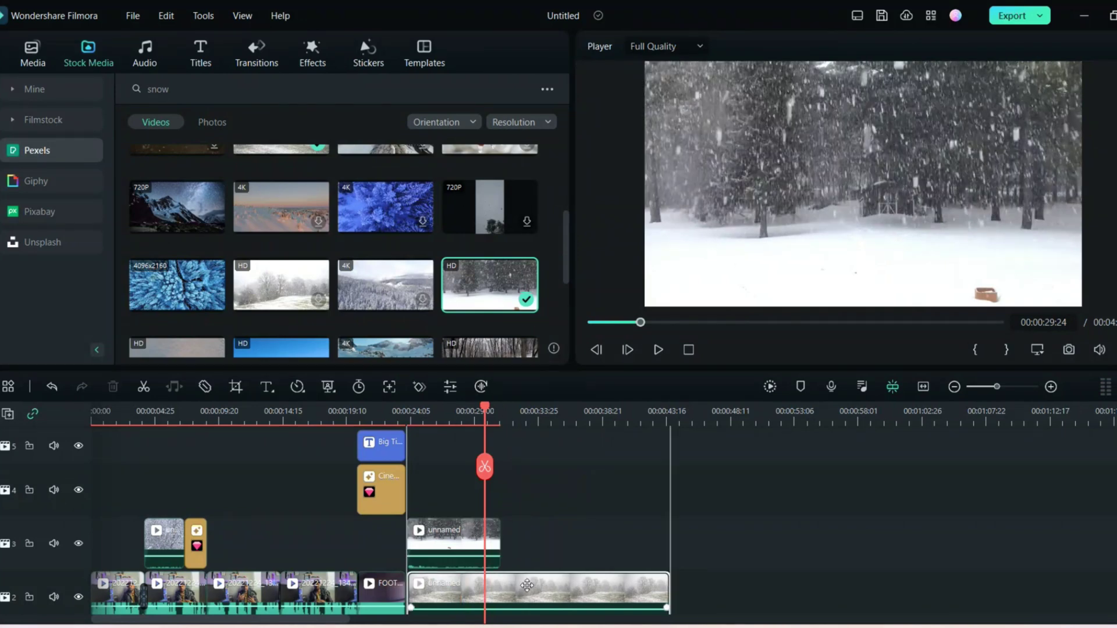
click(202, 54)
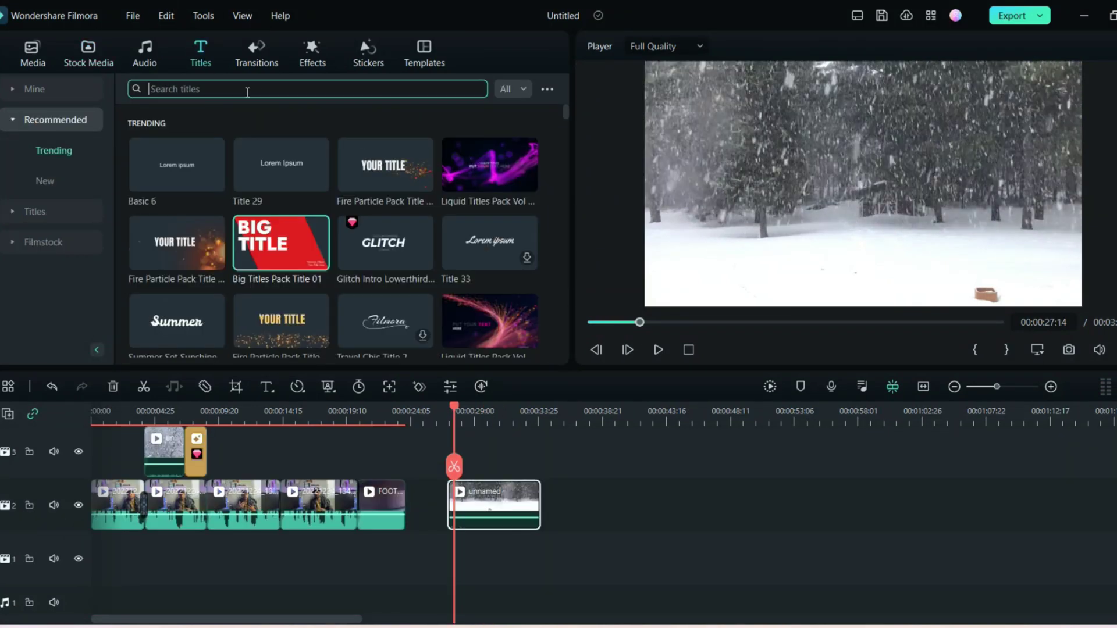
- Search titles for 'snow' and place 3D Ice Title 01 above the snow clip
click(247, 90)
text(w)
key(Return)
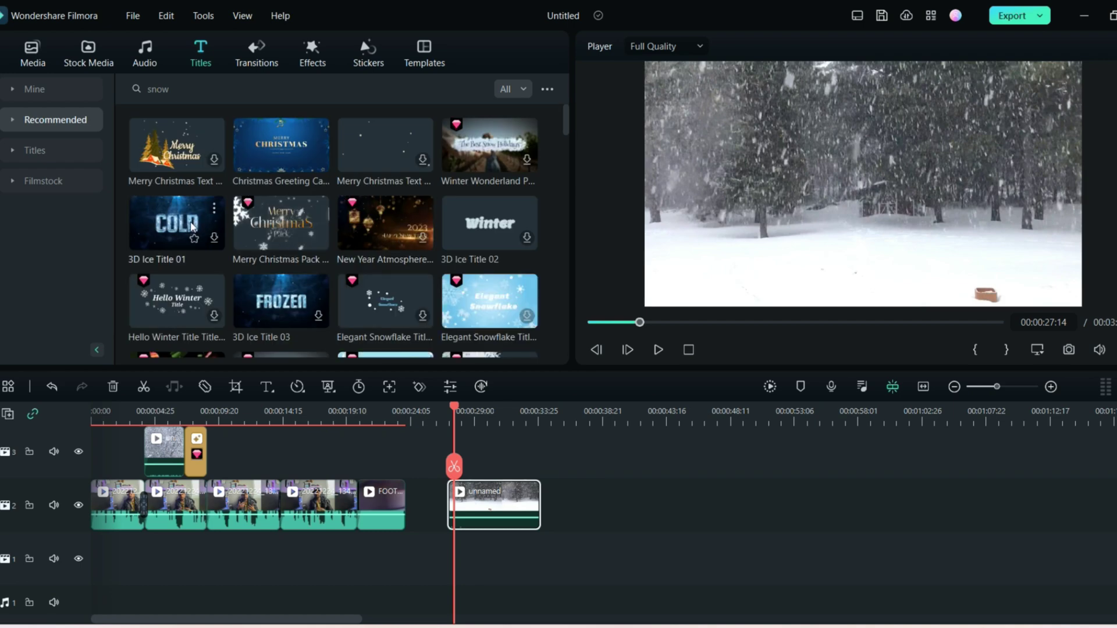
drag(192, 228, 451, 479)
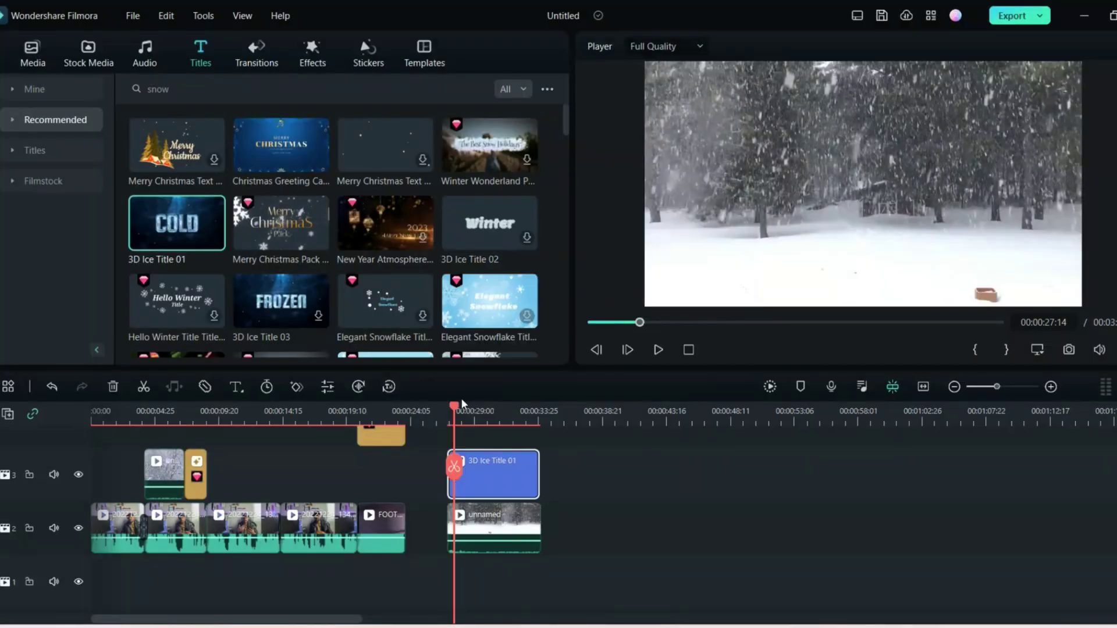
- Trim the end of the ice title and open it to change its text to 'winter'
drag(451, 416, 483, 408)
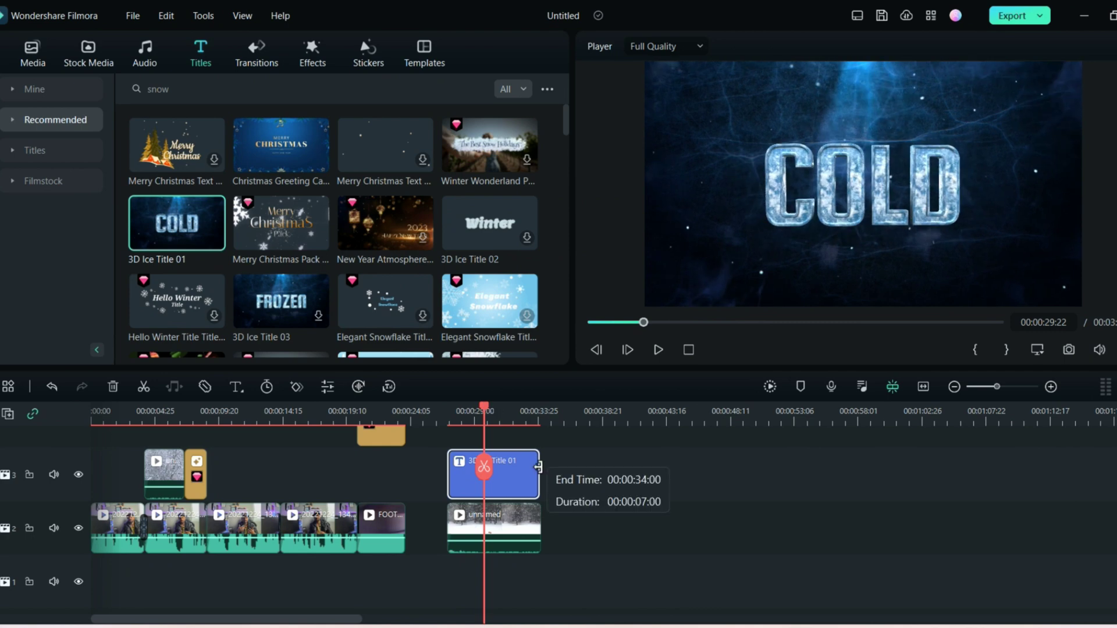
drag(532, 469, 483, 472)
double_click(466, 476)
text(winter)
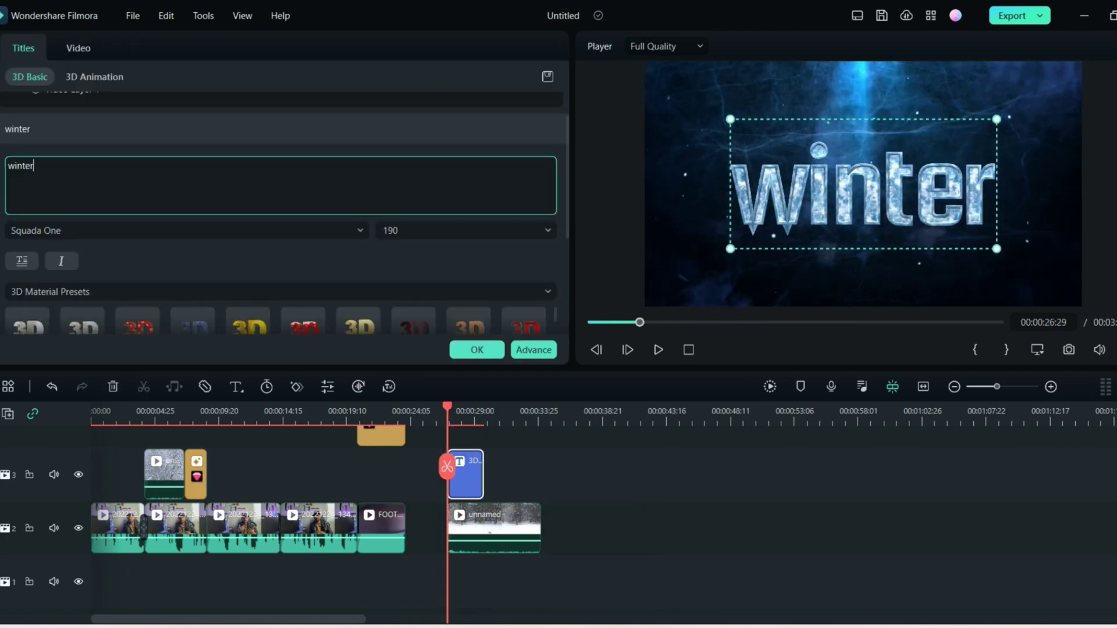
- Add 'storm' as a second title line and set the font size to 125
key(Return)
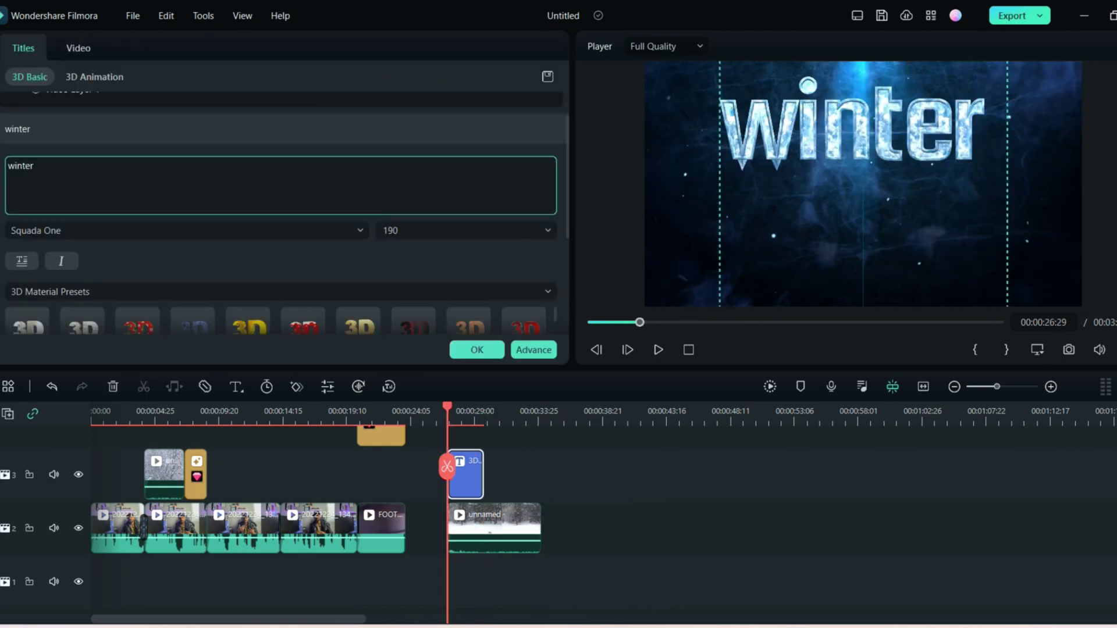
text(sto)
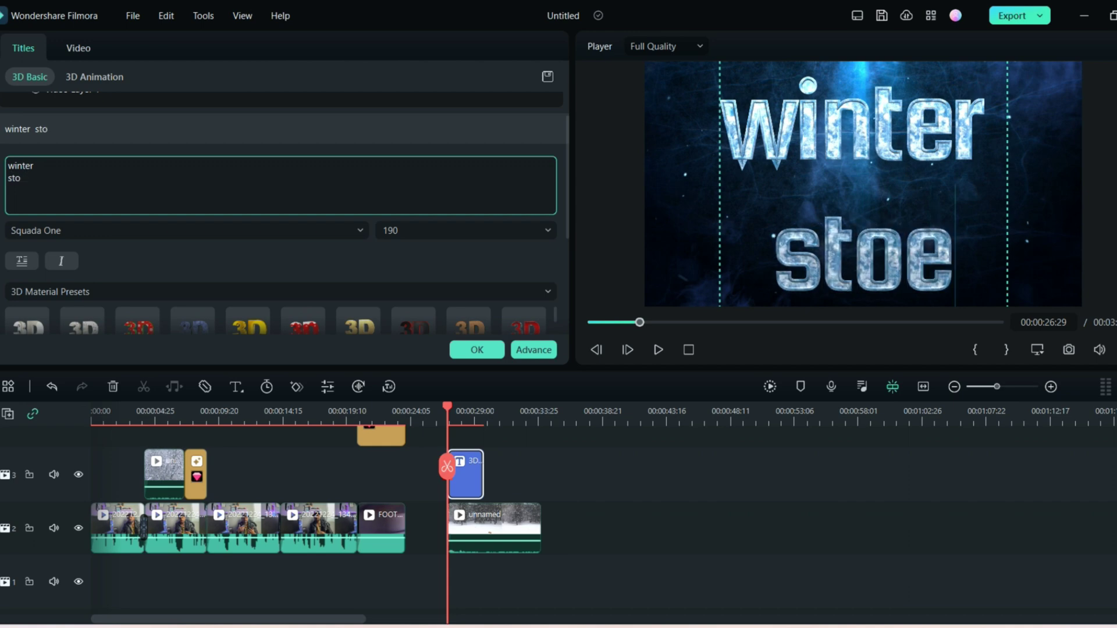
text(erm)
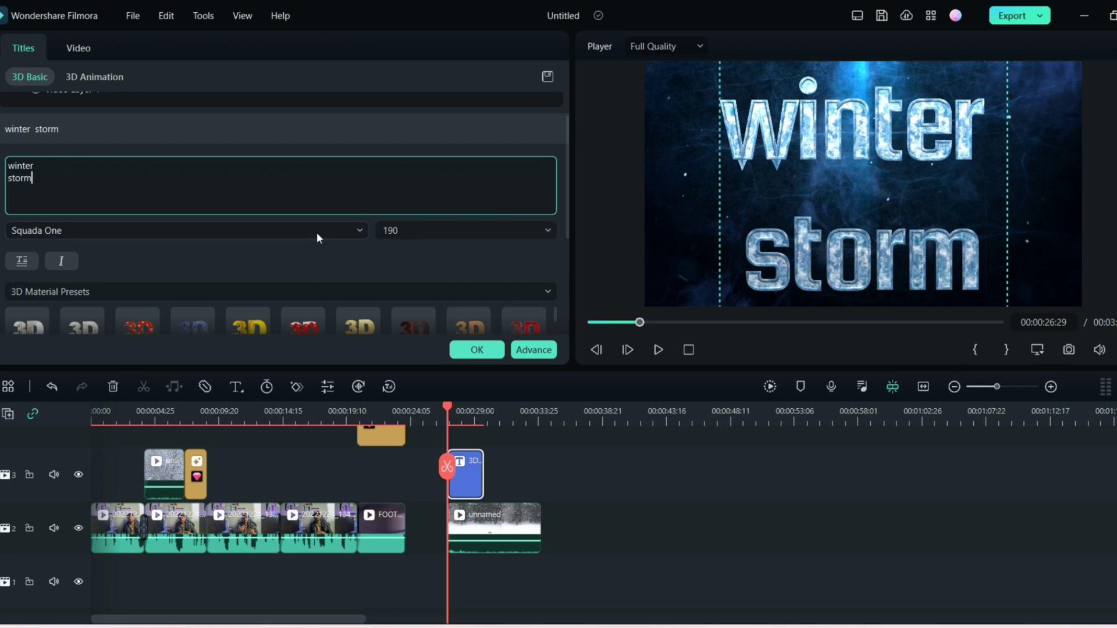
click(465, 234)
click(547, 230)
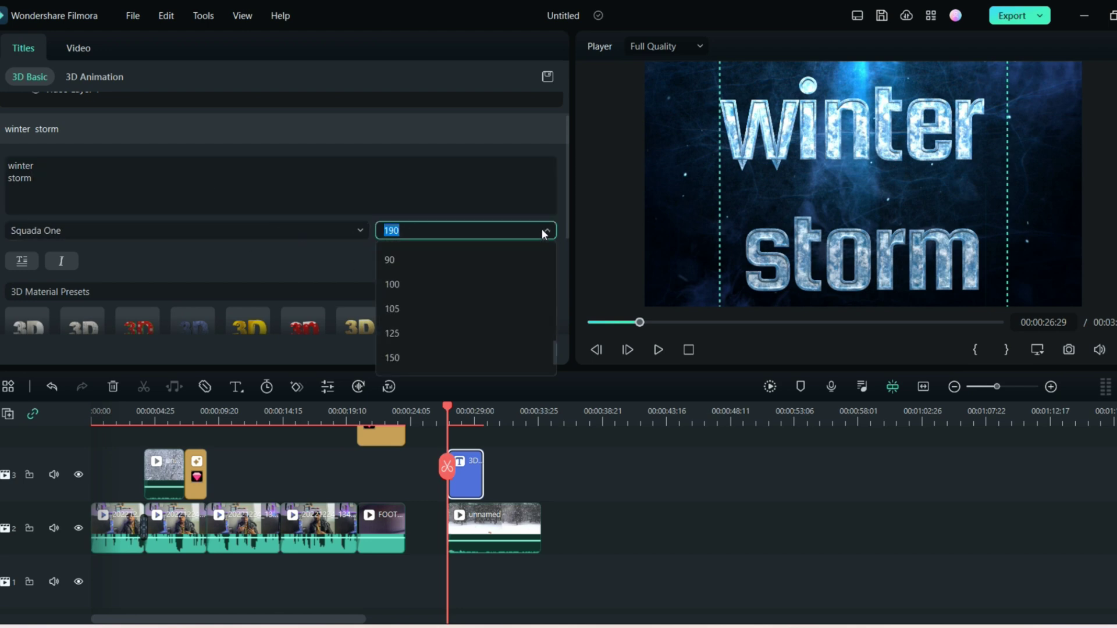
click(452, 329)
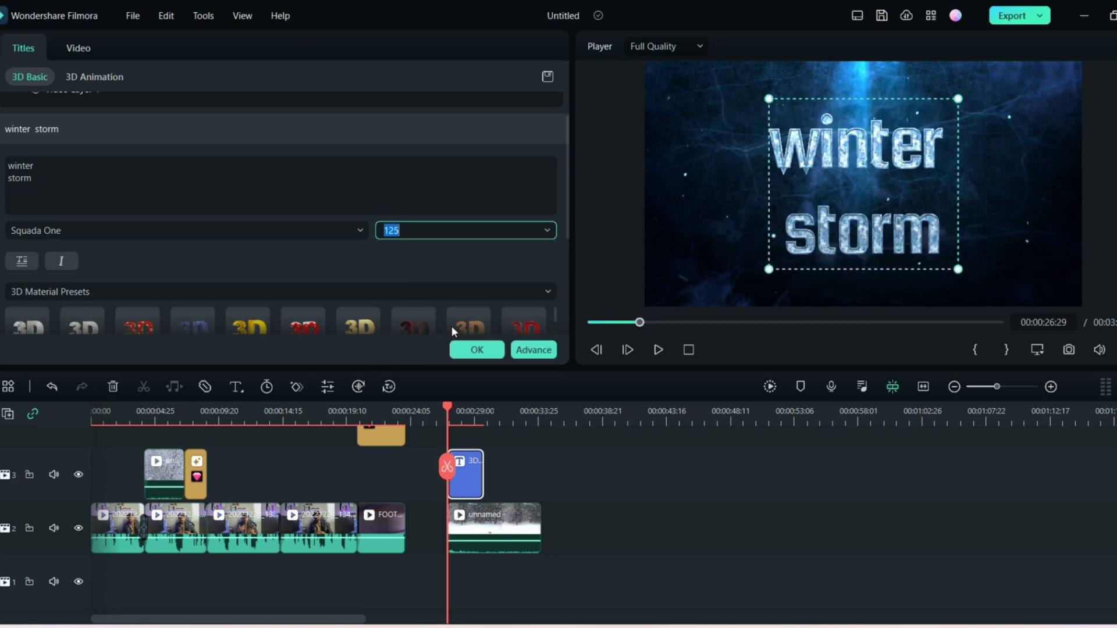
- Confirm the title edits and move the playhead into the snowy forest clip
click(992, 182)
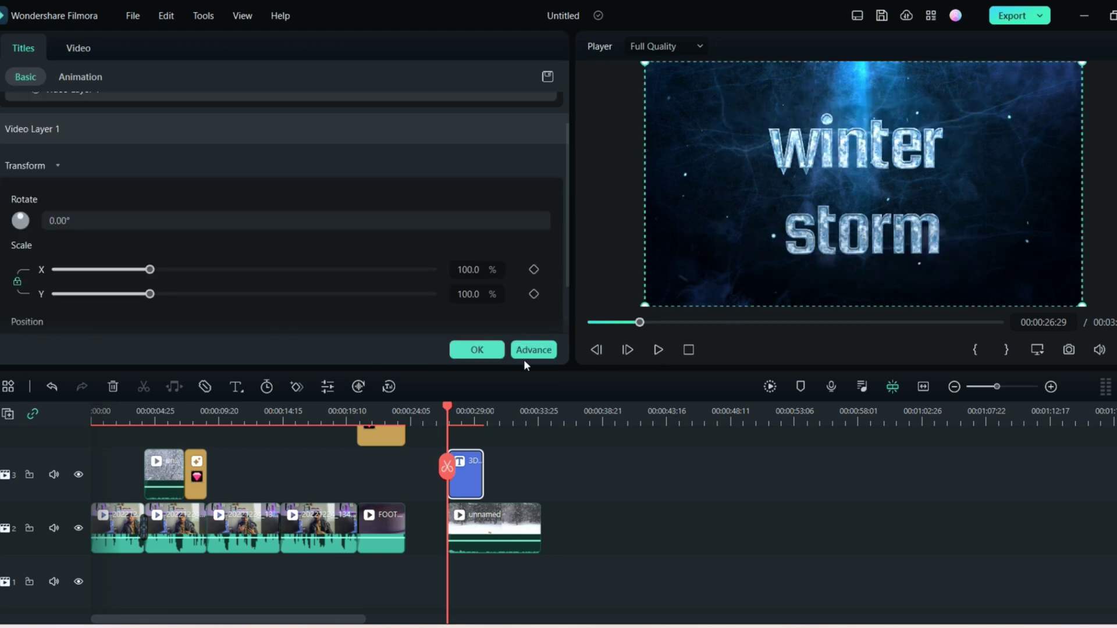
click(476, 350)
drag(447, 409, 495, 409)
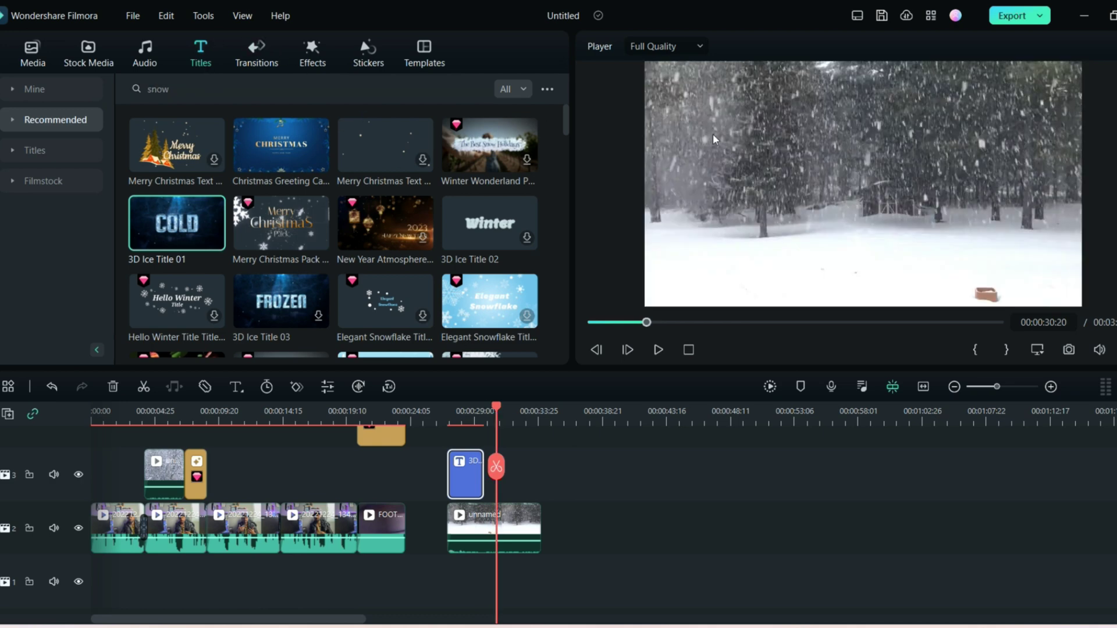
- Search effects for 'snow' and preview the Christmas Snowing Overlay
click(316, 55)
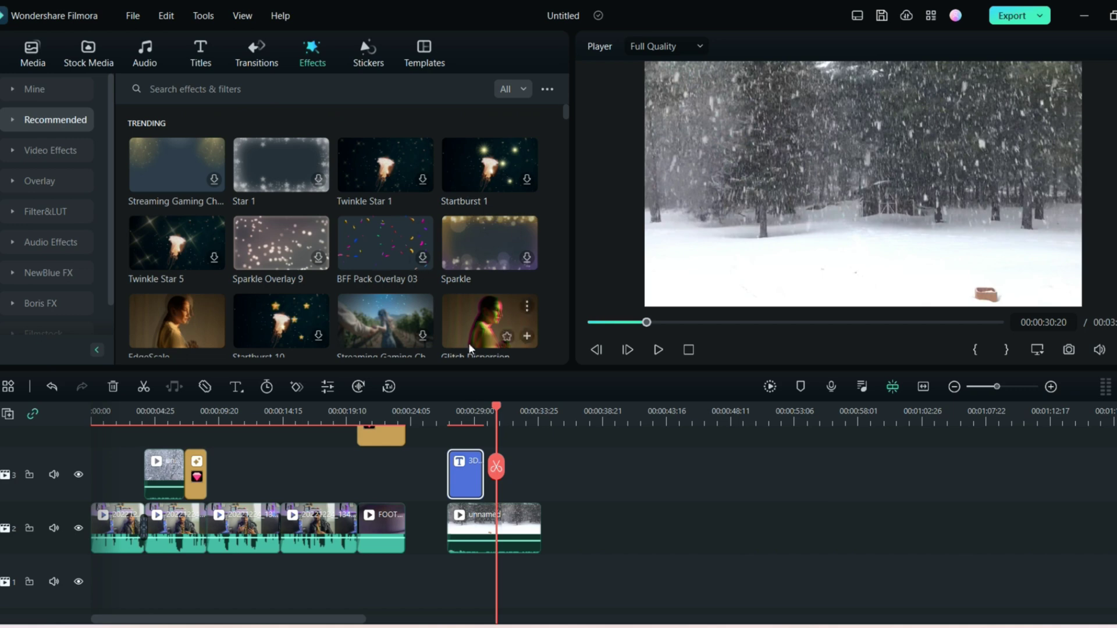
click(297, 180)
click(226, 90)
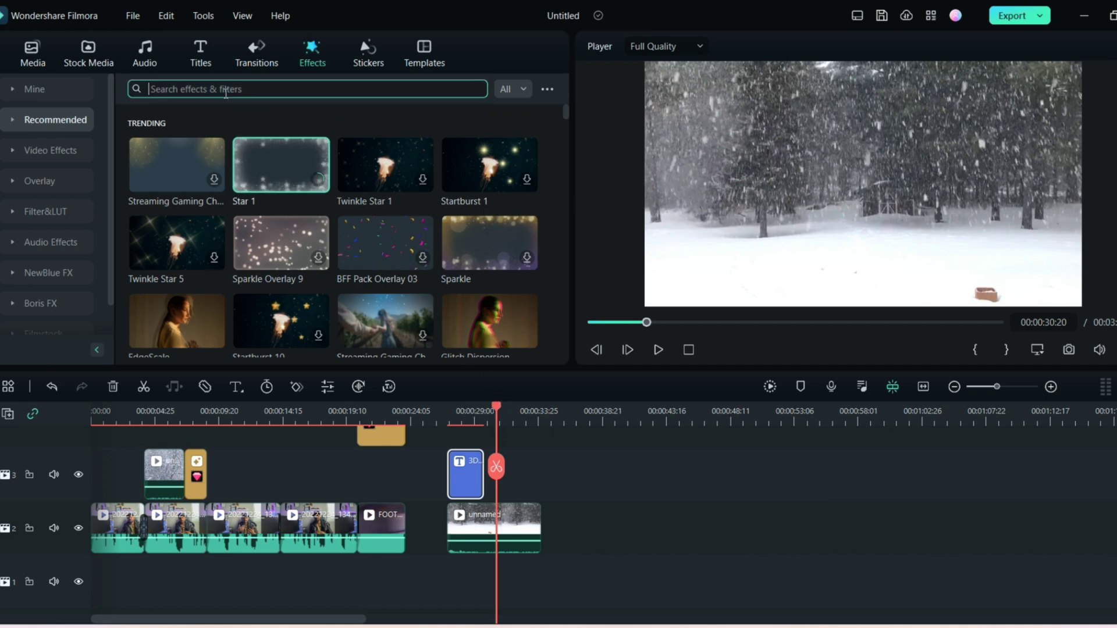
text(sno)
text(w)
key(Return)
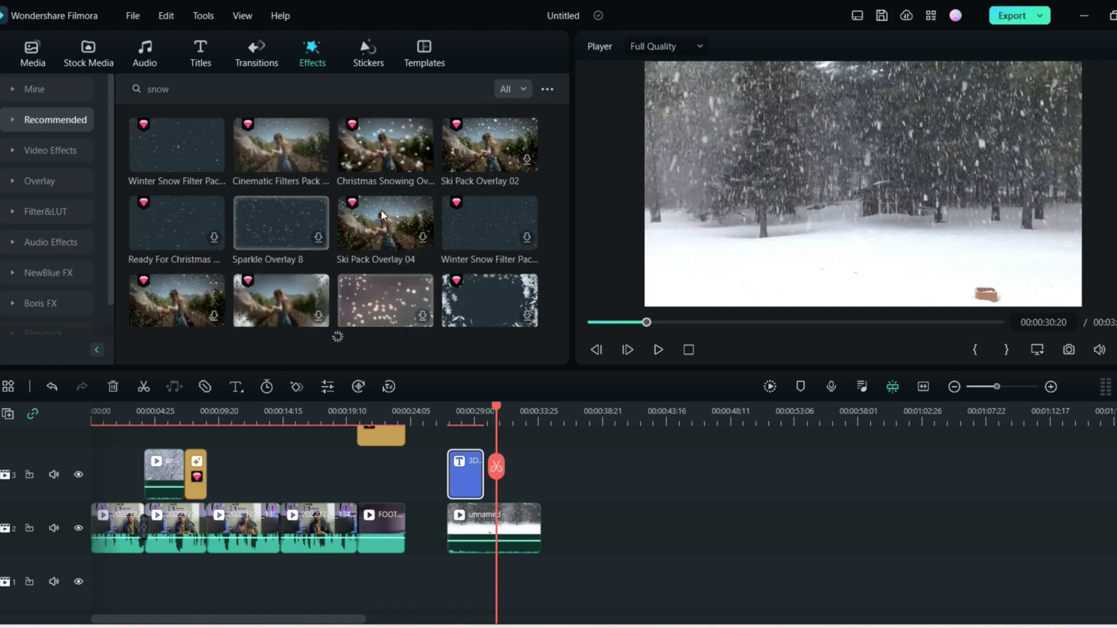
click(280, 301)
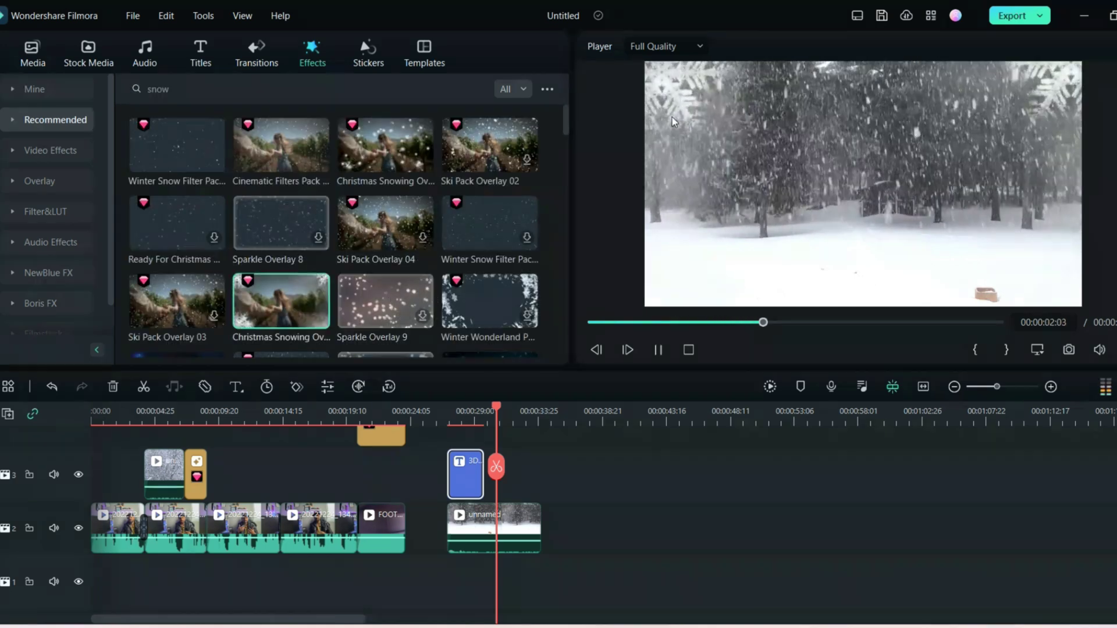
- Place the snowing overlay right after the ice title and preview the project full screen
mouse_move(281, 301)
mouse_down()
mouse_move(476, 578)
mouse_move(503, 475)
mouse_up()
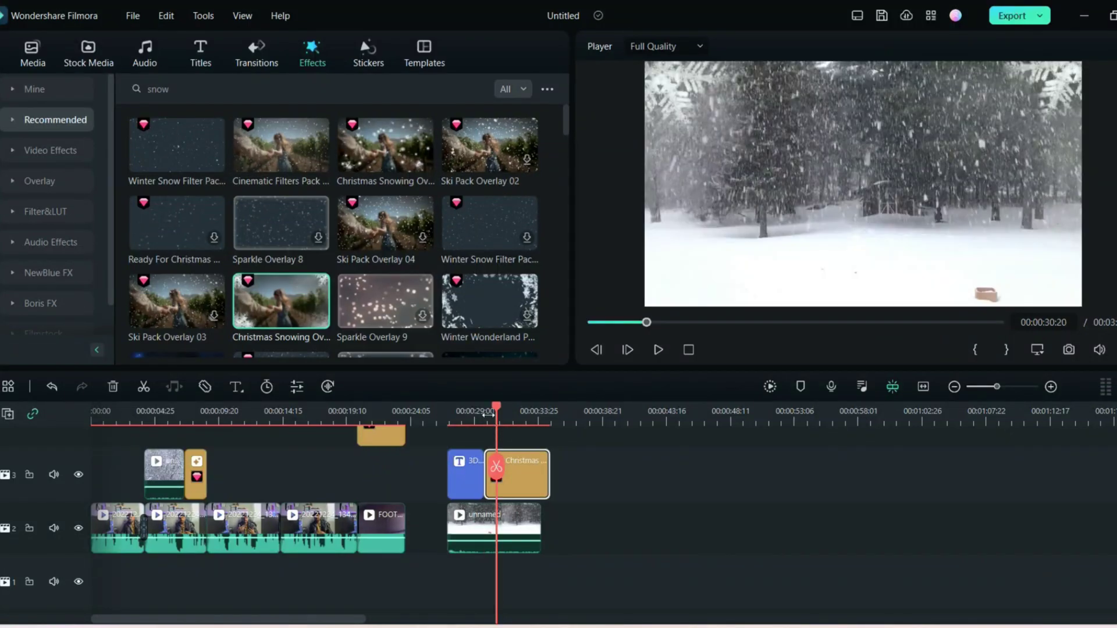
drag(498, 410, 497, 409)
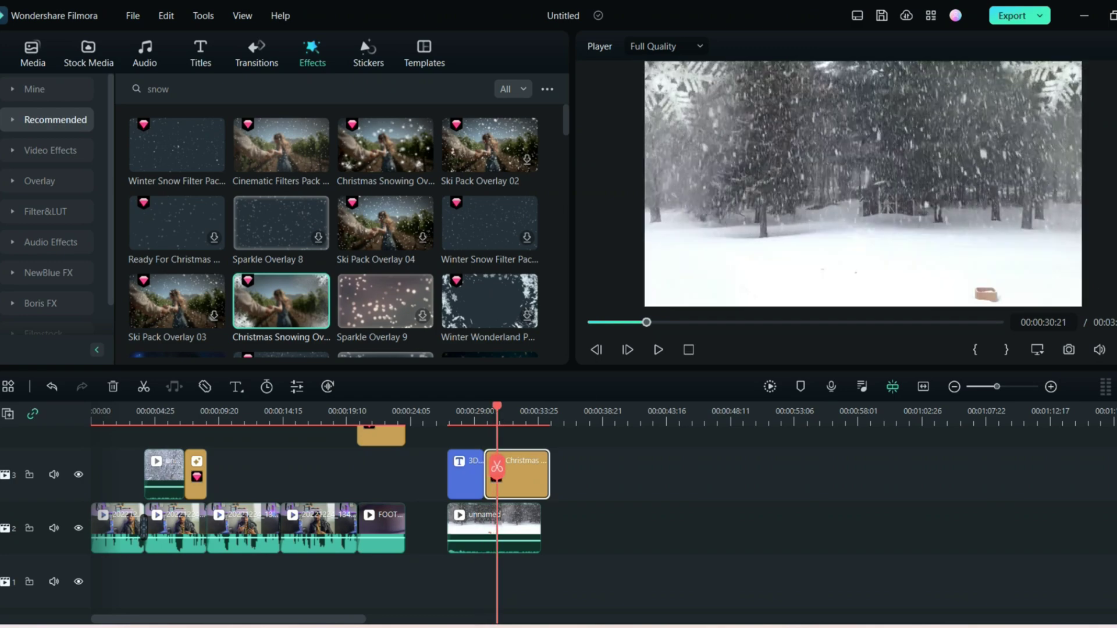
key(alt+Return)
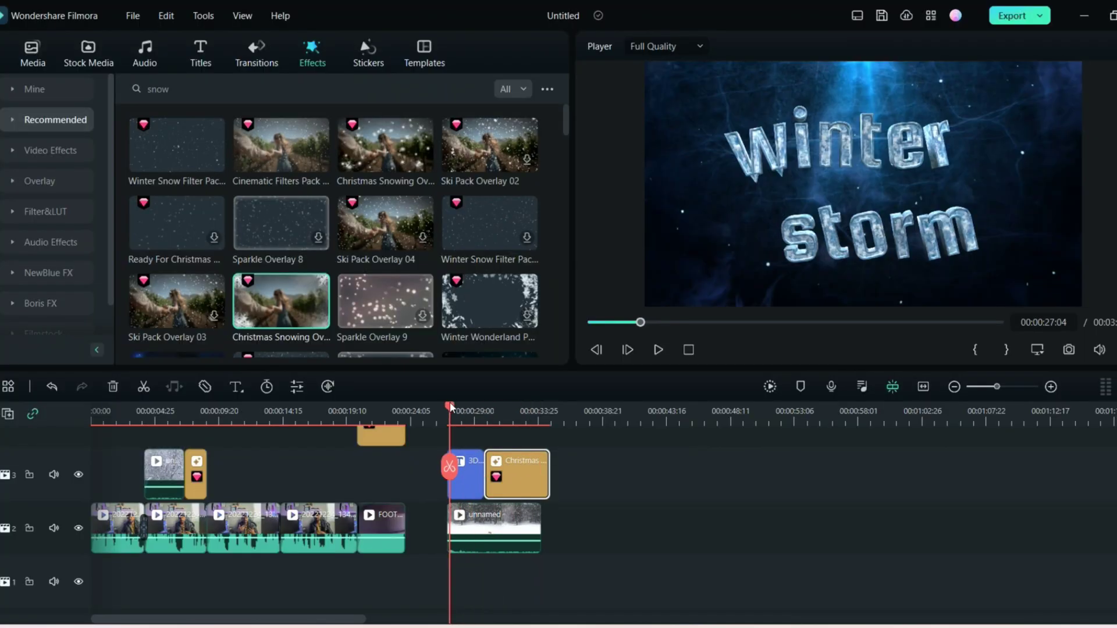
- Search audio for 'storm', put the storm track under the snow clip, and preview full screen
click(140, 54)
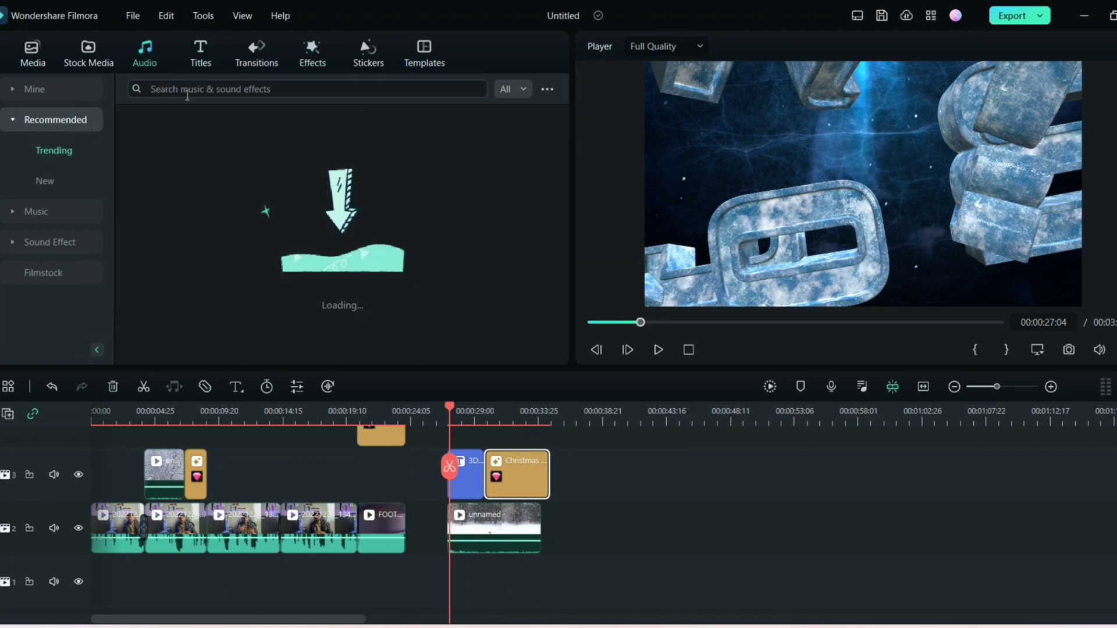
click(192, 90)
click(191, 89)
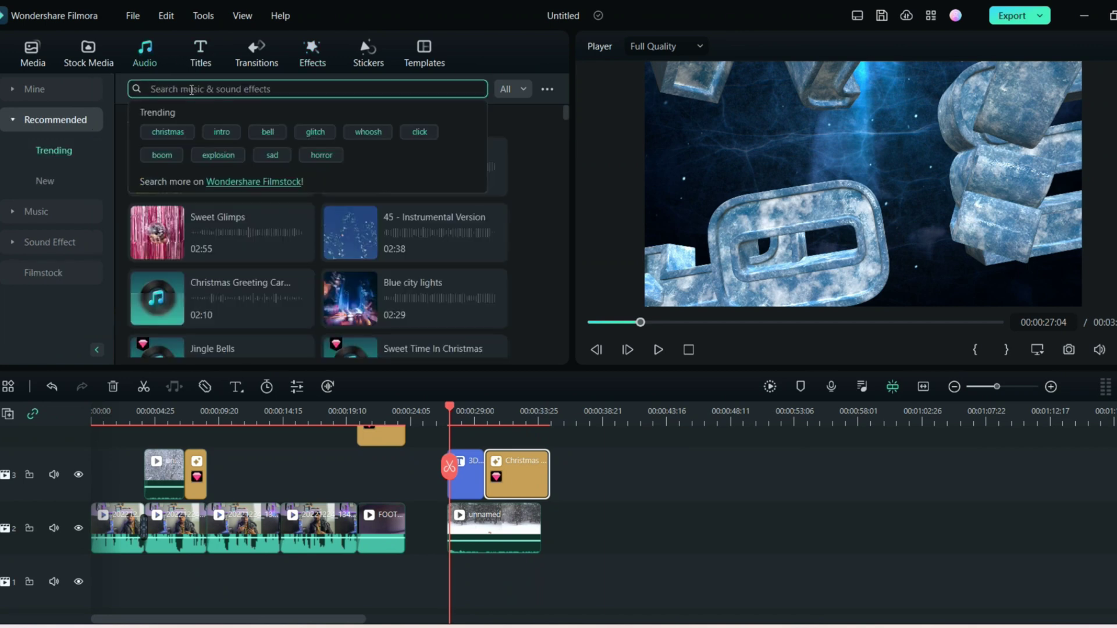
text(storm)
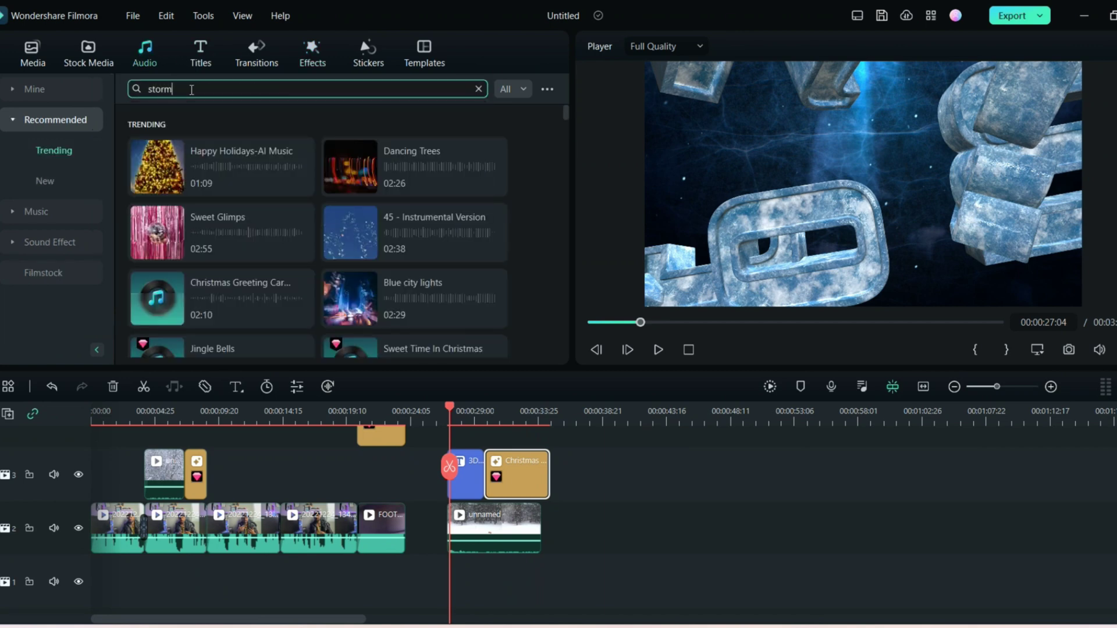
key(Return)
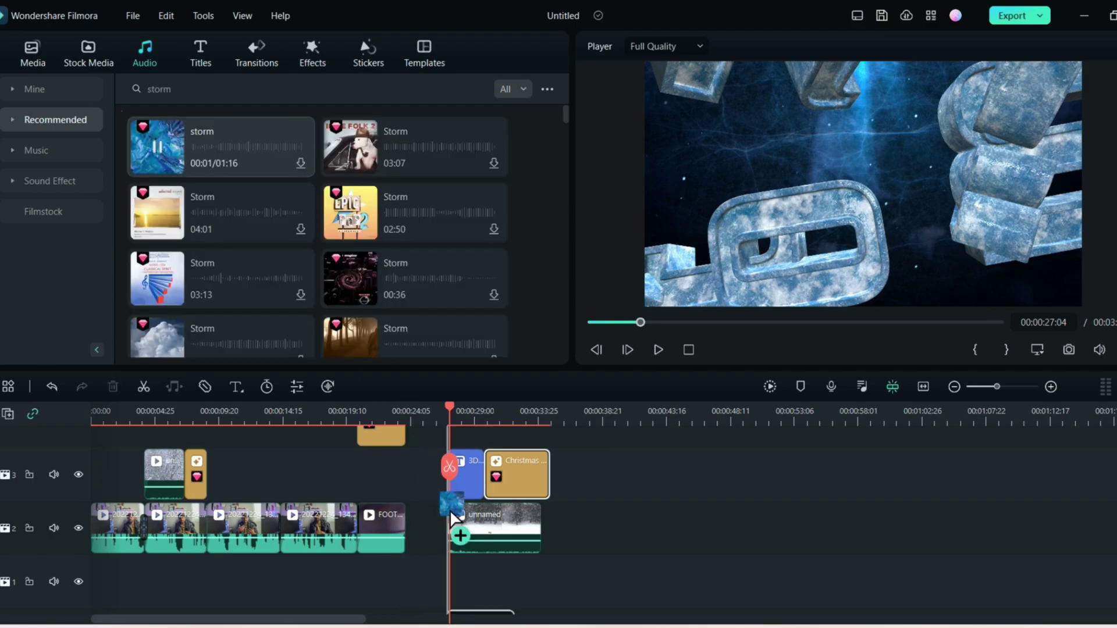
drag(256, 152, 512, 623)
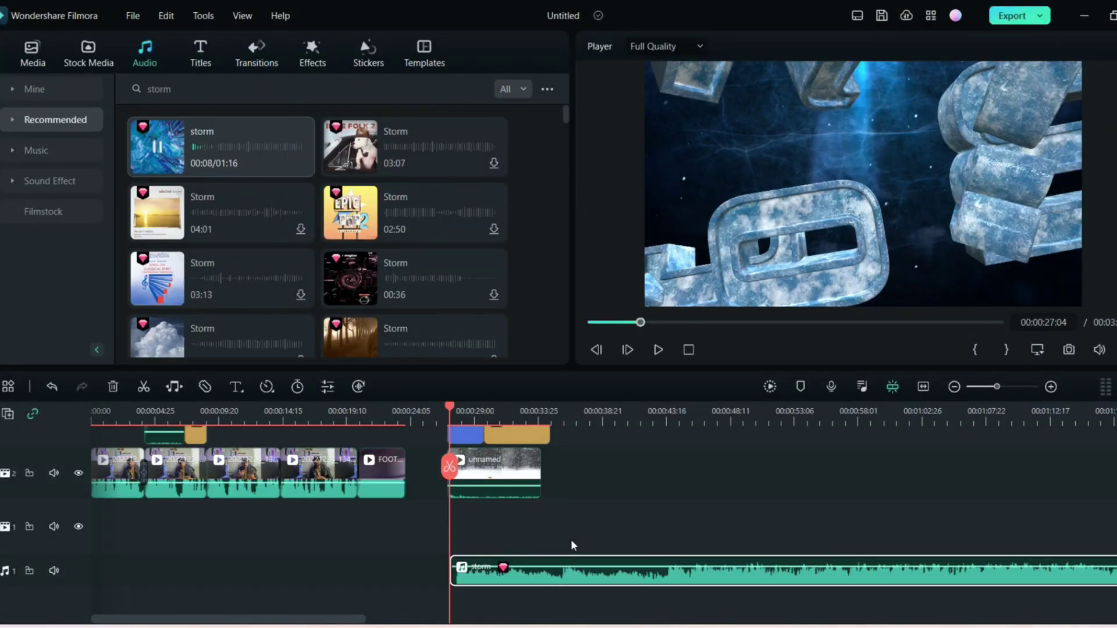
key(alt+Return)
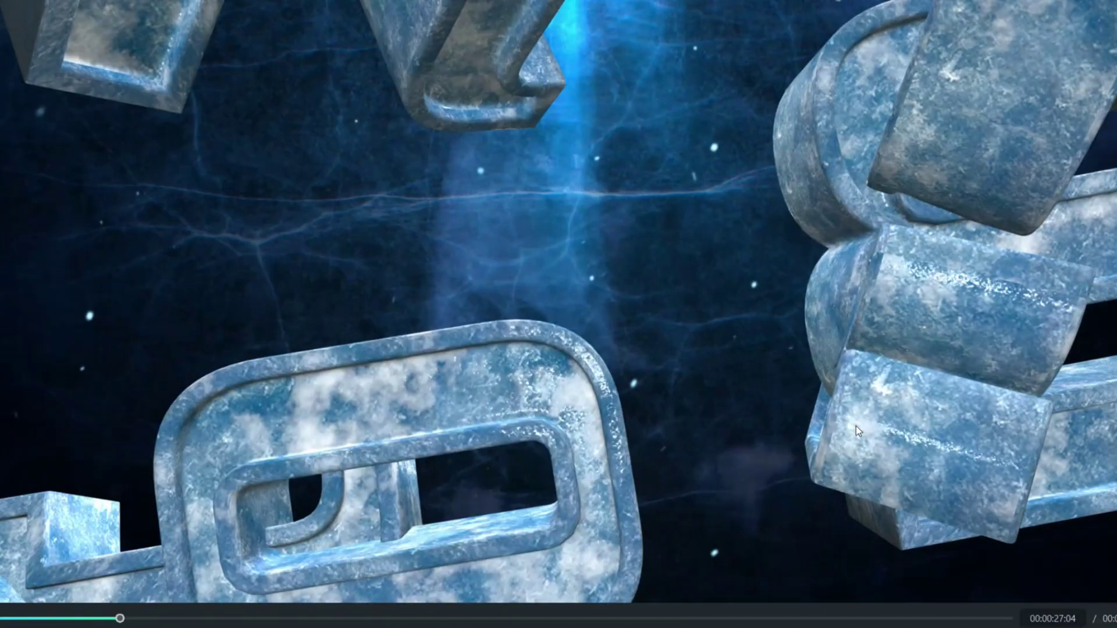